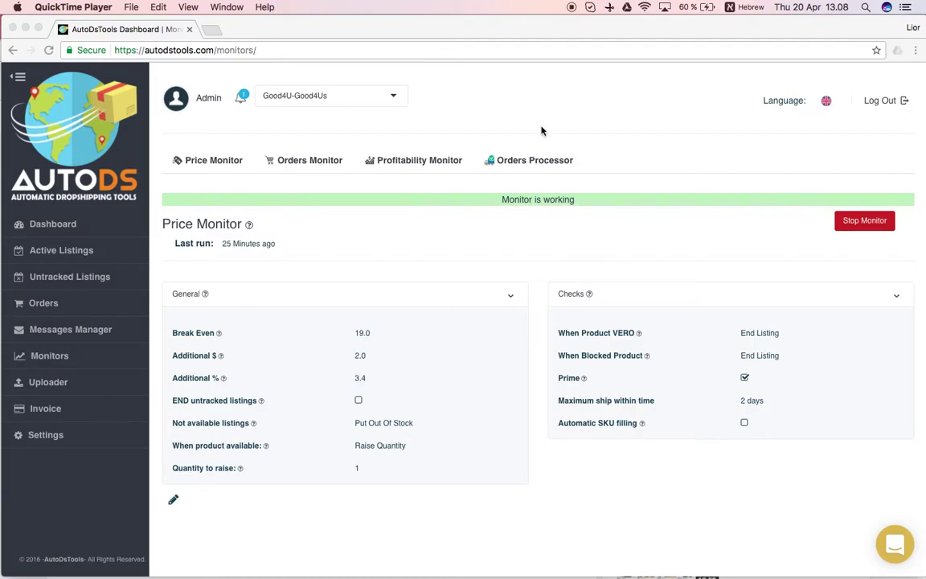
# - Open the Orders Processor monitor settings and bring up the form for adding a buying account
pyautogui.click(514, 165)
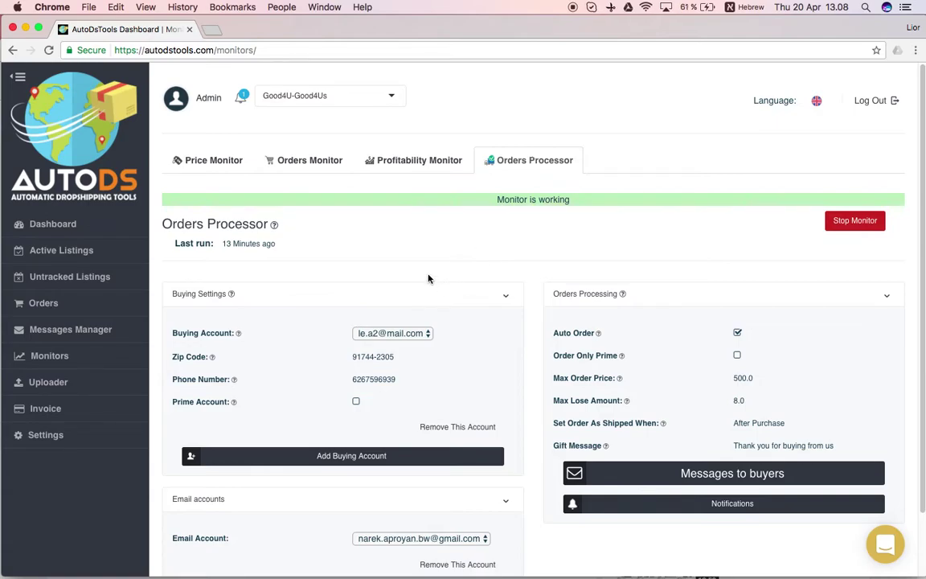
pyautogui.scroll(-1, 426, 264)
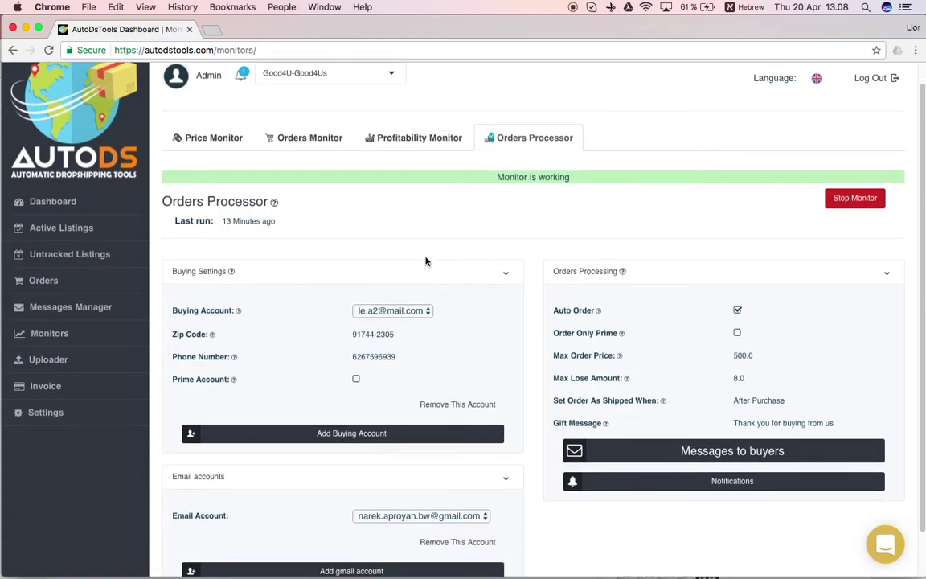
pyautogui.scroll(-1, 426, 261)
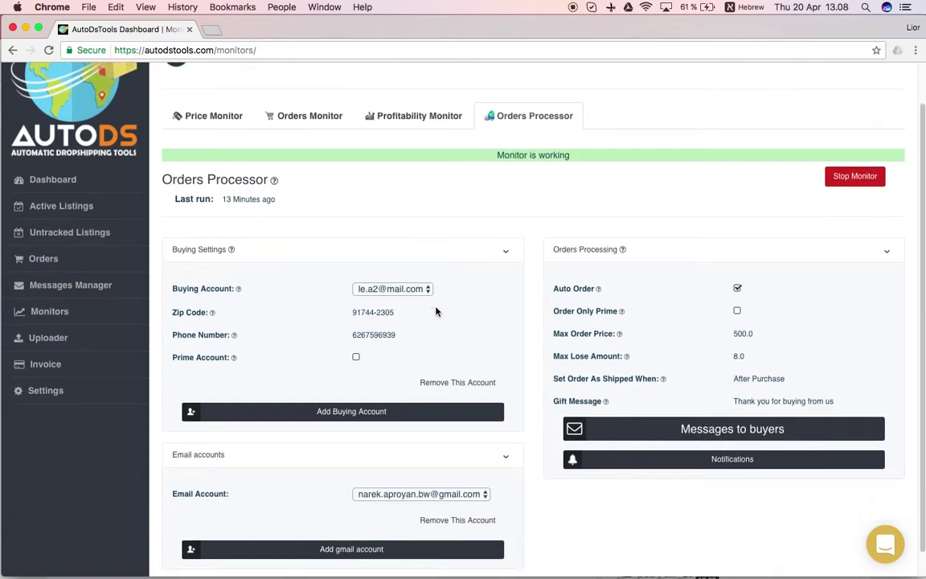
pyautogui.scroll(-2, 434, 312)
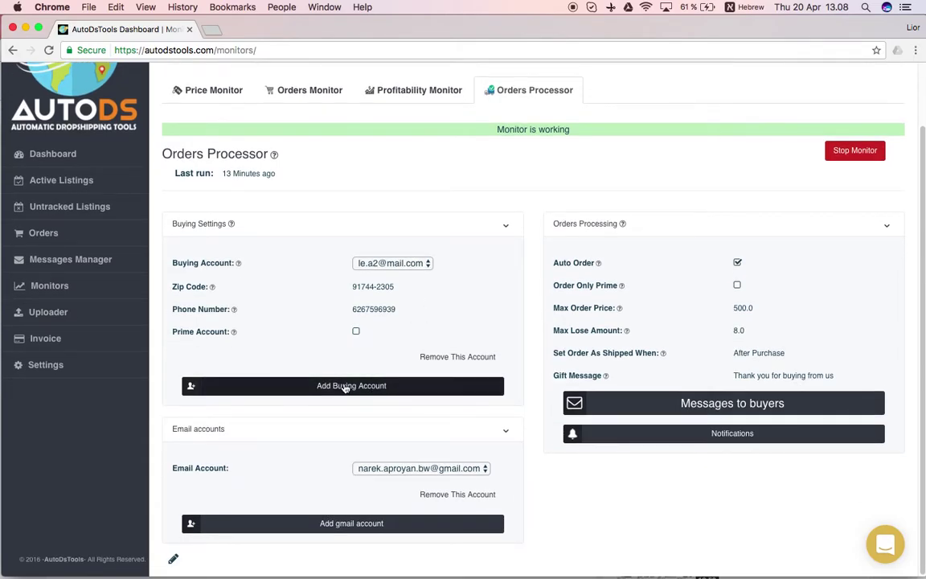
pyautogui.click(346, 386)
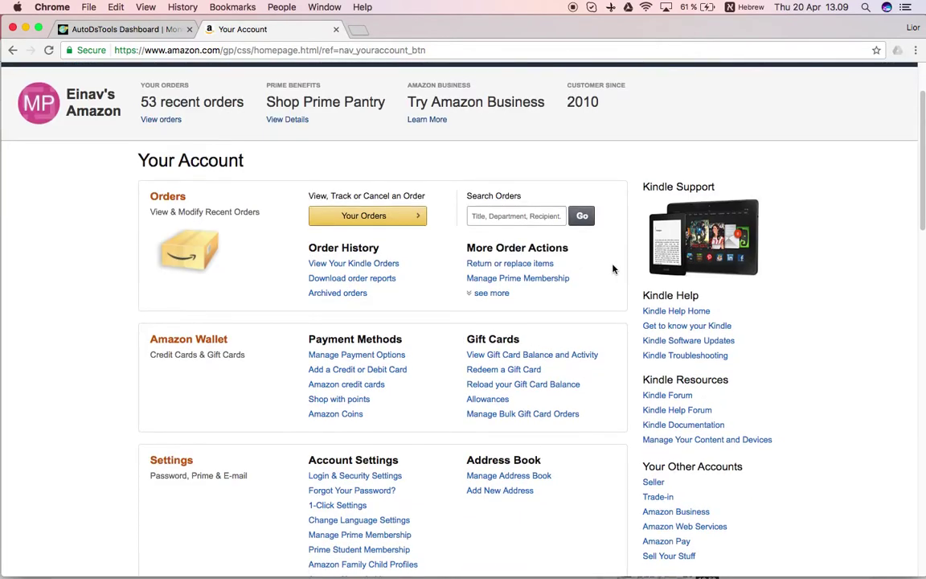
# - Open the Amazon account's address book management page, signing in with the account password
pyautogui.click(501, 480)
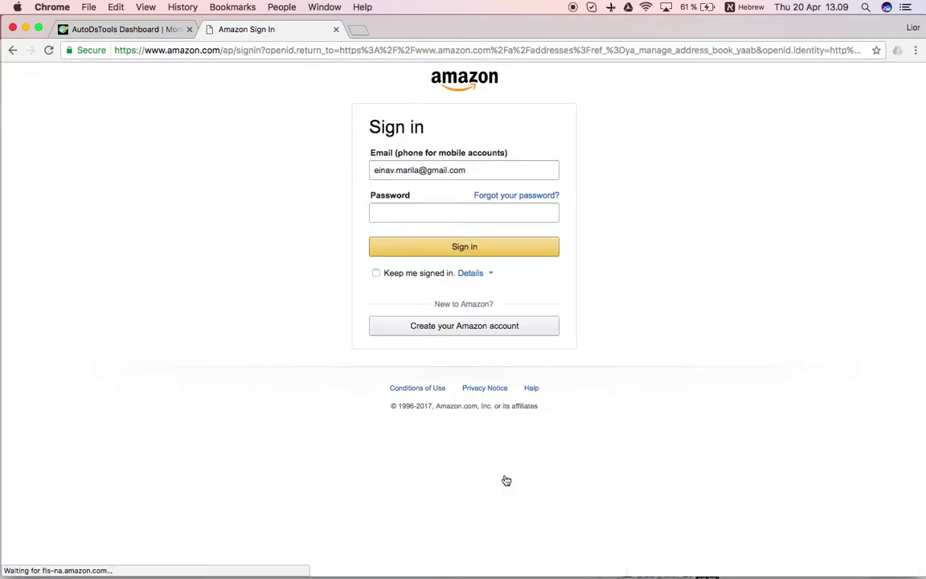
pyautogui.click(463, 249)
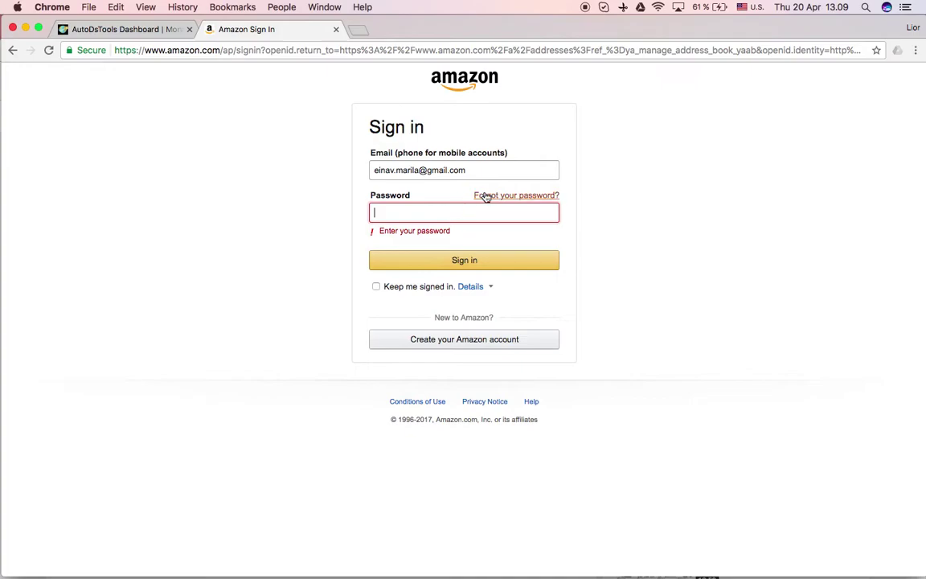
pyautogui.write('••••')
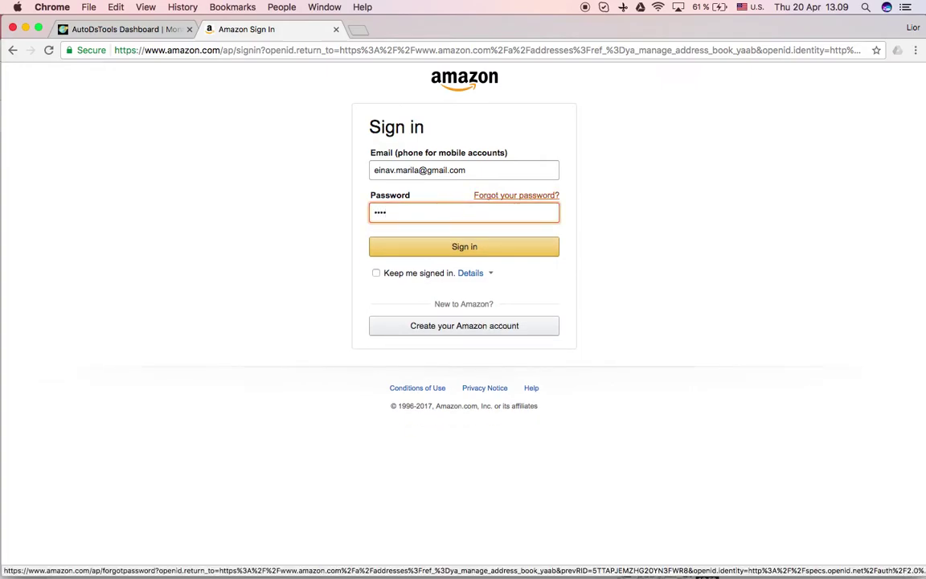
pyautogui.write('••••••••')
pyautogui.click(433, 253)
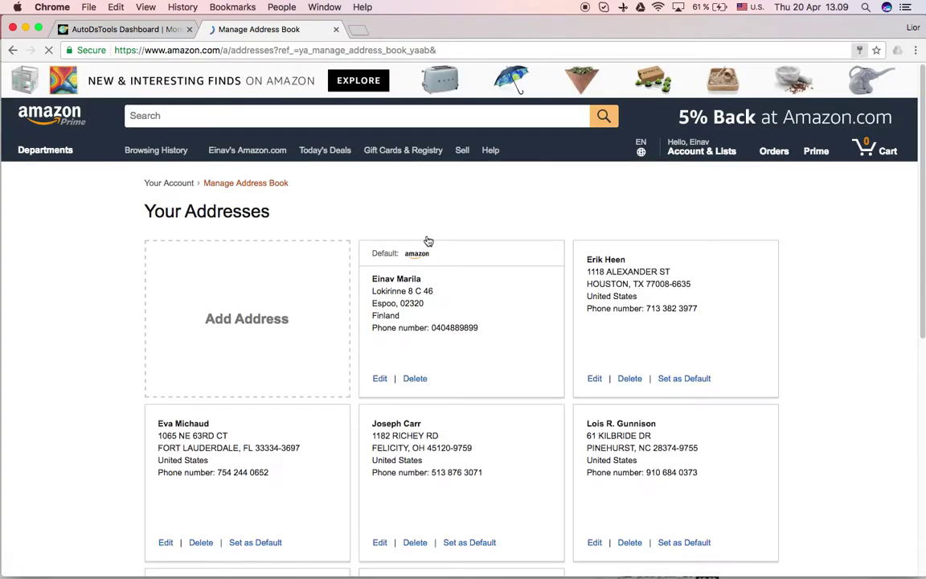
# - Decline saving the password in the browser and examine the default address's zip code and phone number
pyautogui.scroll(-3, 452, 209)
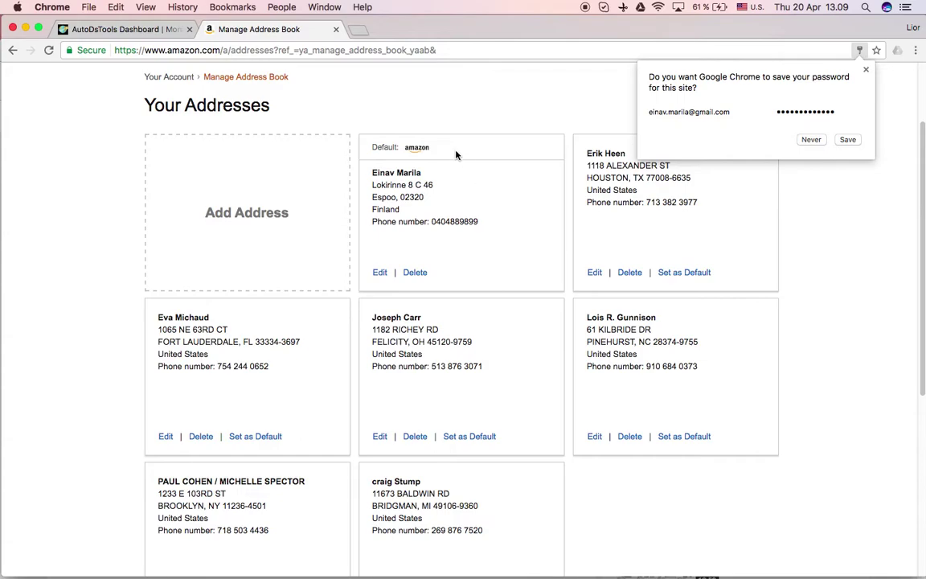
pyautogui.click(811, 139)
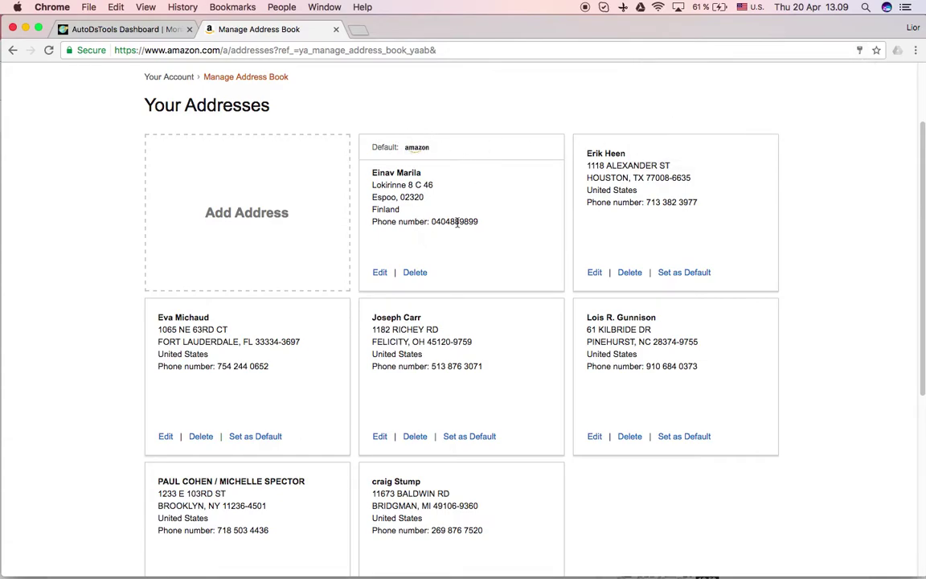
pyautogui.doubleClick(413, 197)
pyautogui.doubleClick(384, 197)
pyautogui.doubleClick(413, 197)
pyautogui.doubleClick(453, 221)
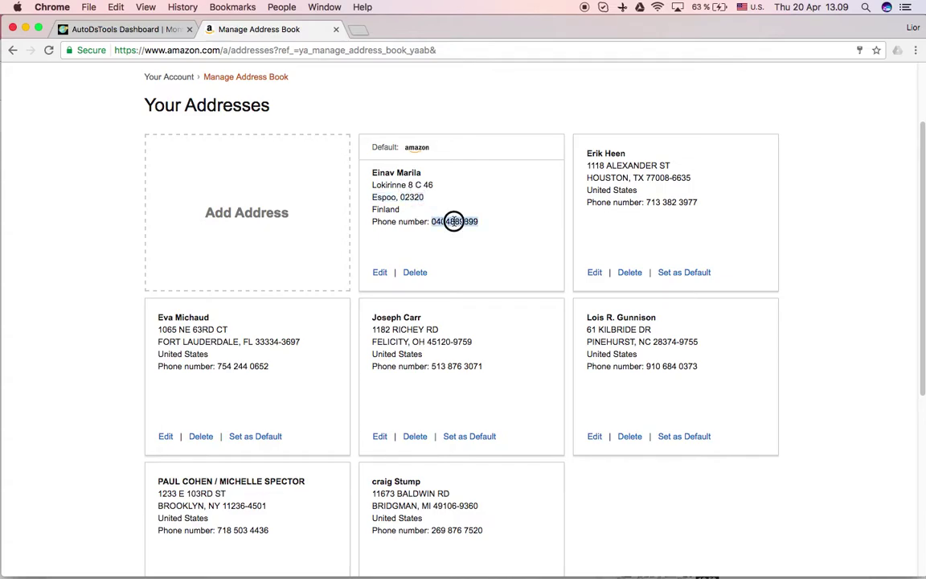
pyautogui.scroll(3, 479, 266)
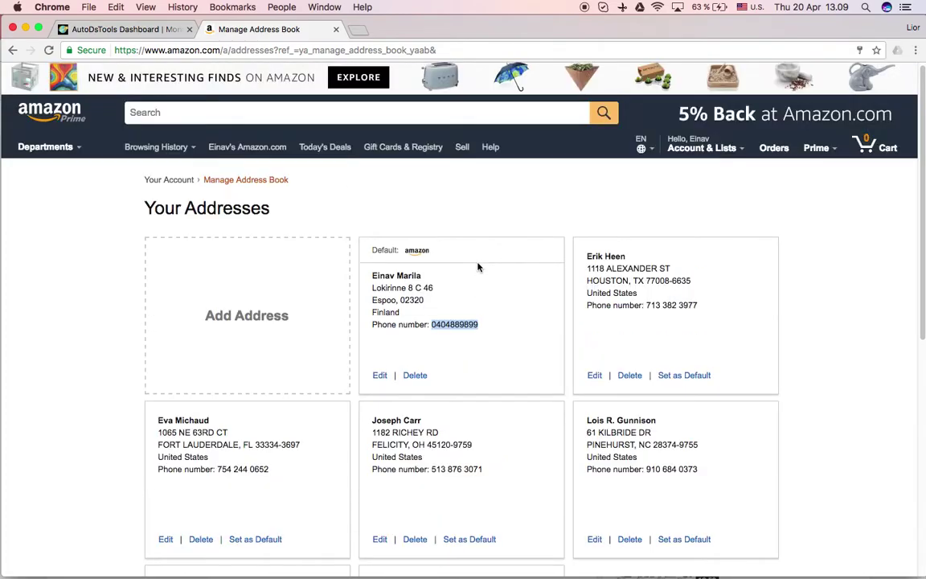
# - Switch back to AutoDS, close the Add Buying Account form without saving, and review the Email Account setting
pyautogui.click(128, 30)
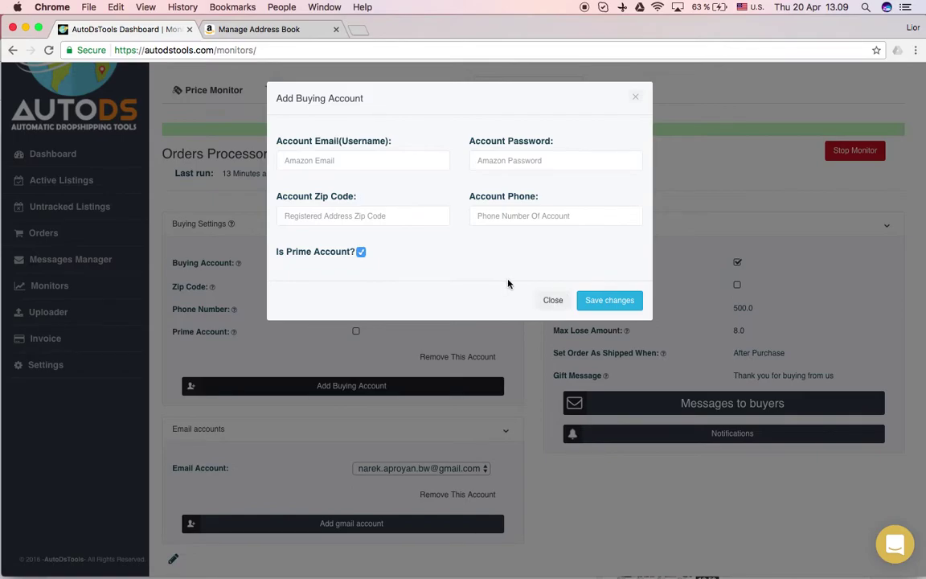
pyautogui.click(552, 304)
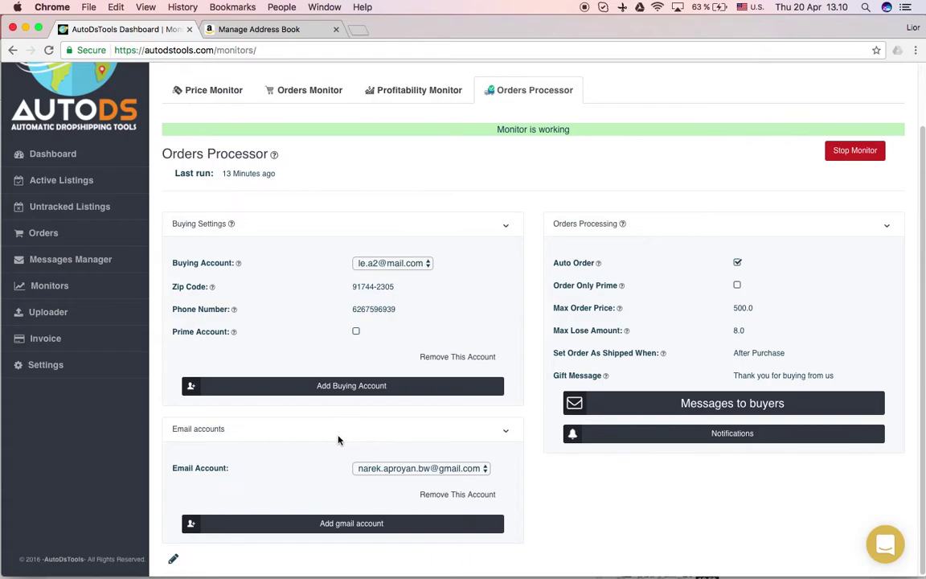
pyautogui.moveTo(172, 468); pyautogui.dragTo(241, 468)
pyautogui.click(217, 471)
pyautogui.moveTo(171, 471); pyautogui.dragTo(238, 474)
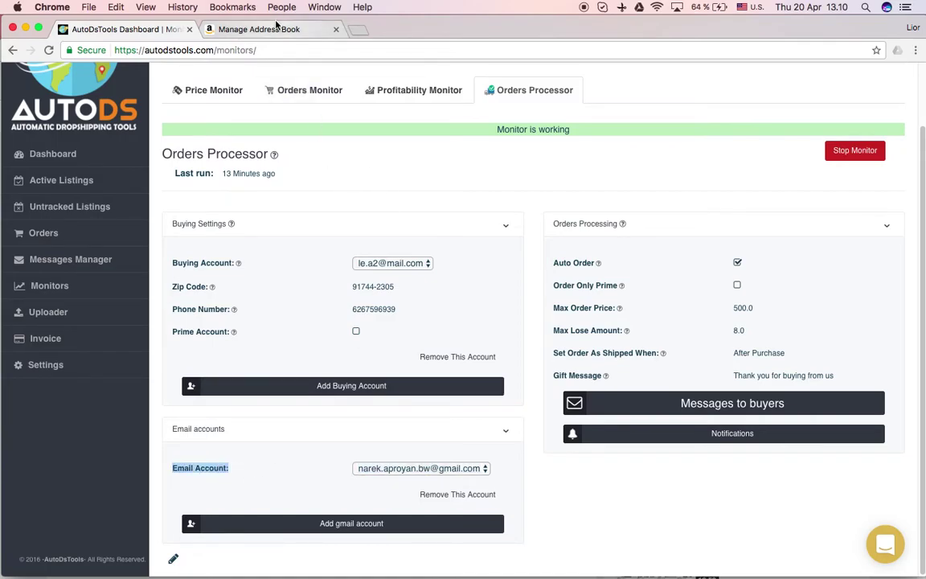
pyautogui.click(265, 503)
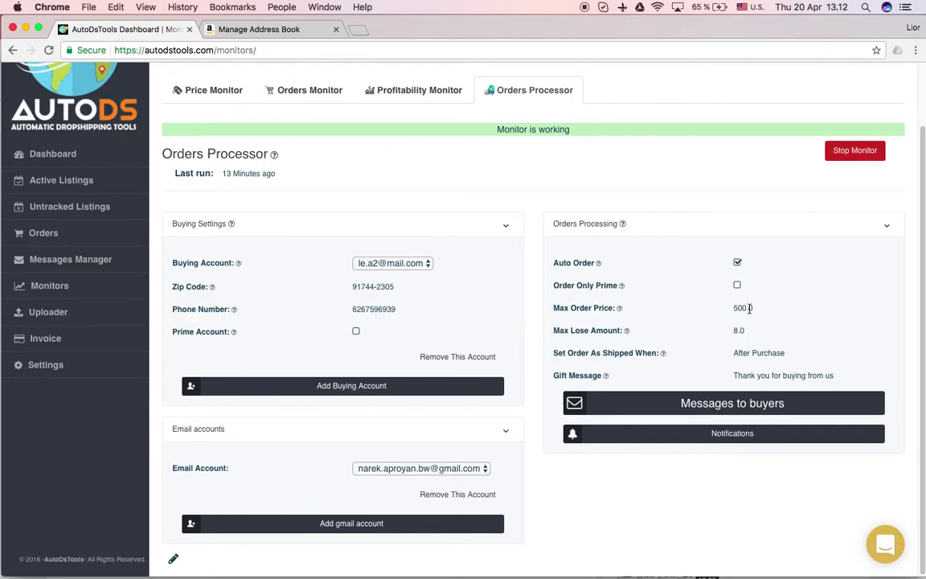
# - Review the Max Order Price, Max Lose Amount and Set Order As Shipped When values under Orders Processing
pyautogui.moveTo(734, 307)
pyautogui.mouseDown()
pyautogui.moveTo(759, 309)
pyautogui.moveTo(750, 307)
pyautogui.mouseUp()
pyautogui.click(743, 309)
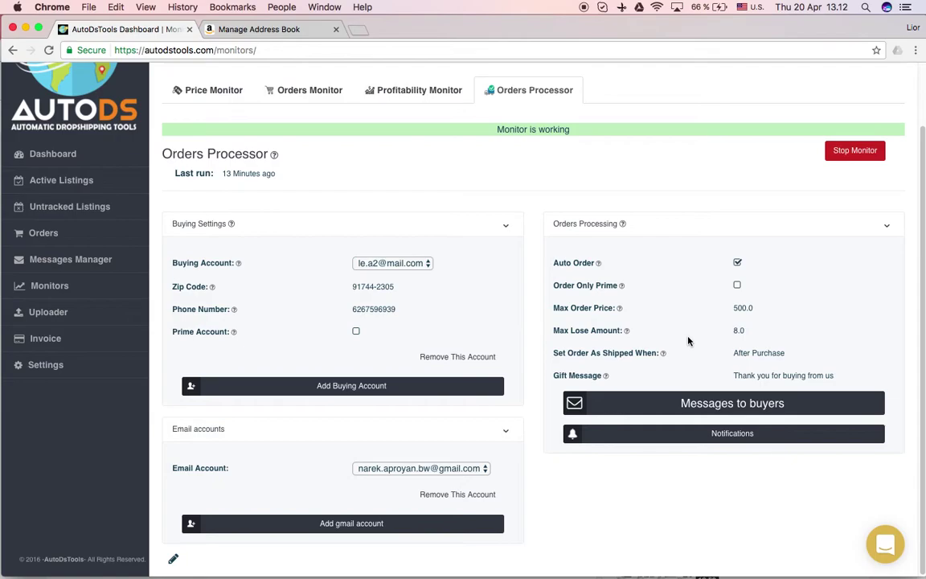
pyautogui.doubleClick(741, 331)
pyautogui.click(737, 330)
pyautogui.moveTo(738, 331); pyautogui.dragTo(732, 330)
pyautogui.click(763, 353)
# - Make the Orders Processor settings editable and check the Set Order As Shipped When options, keeping After Purchase
pyautogui.click(173, 559)
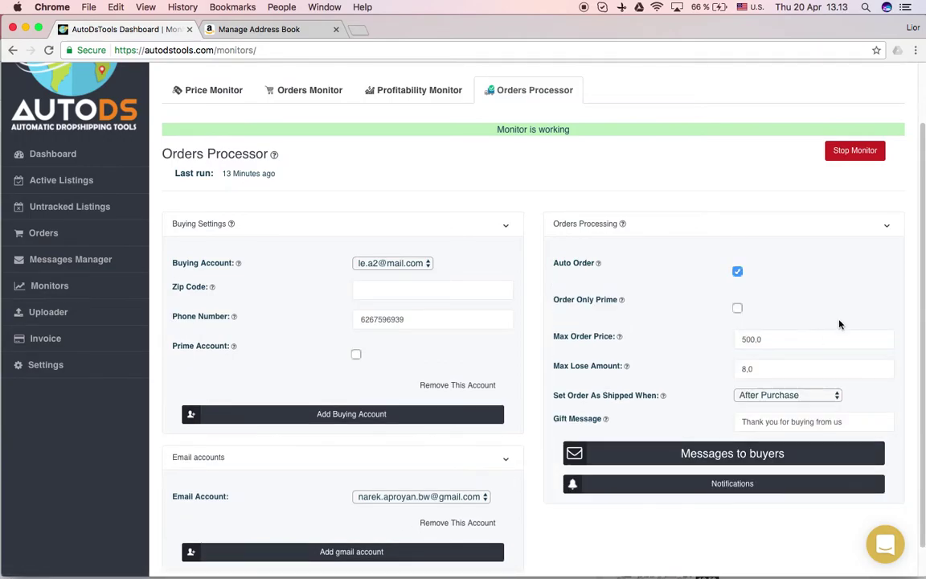
pyautogui.click(792, 395)
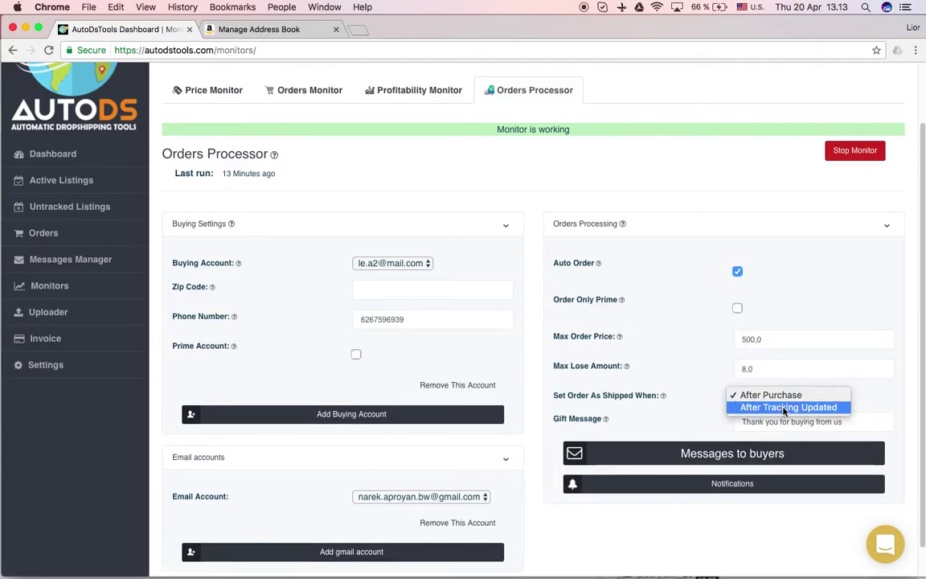
pyautogui.click(704, 393)
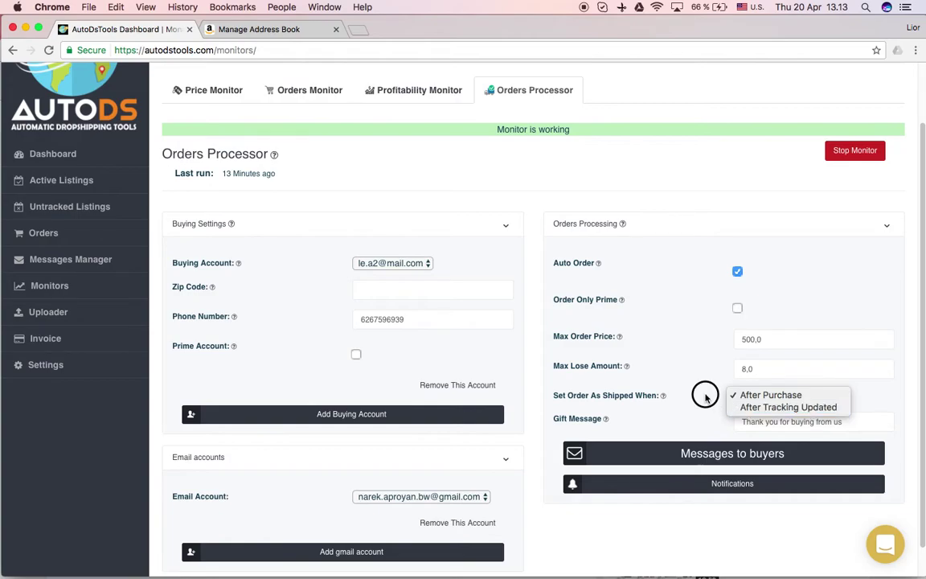
pyautogui.click(763, 393)
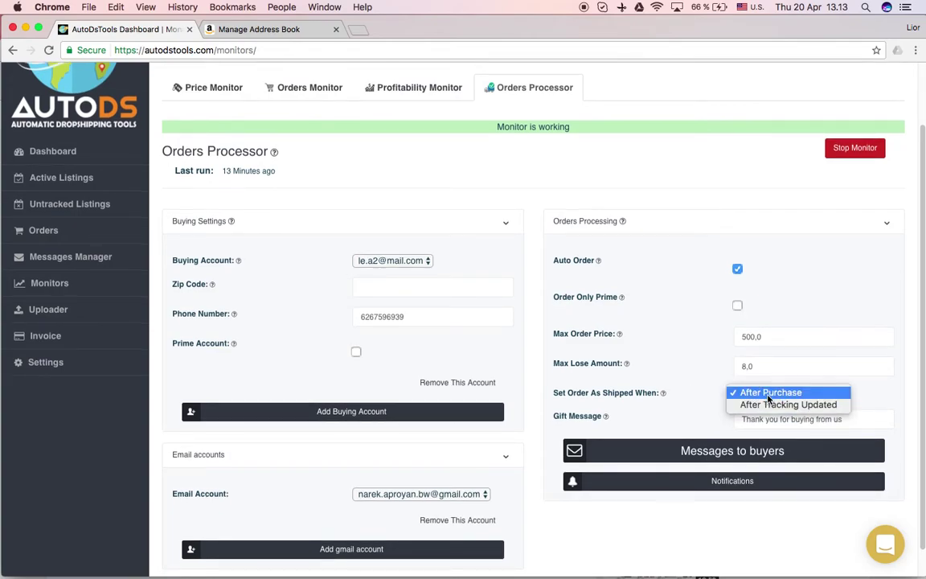
pyautogui.click(699, 363)
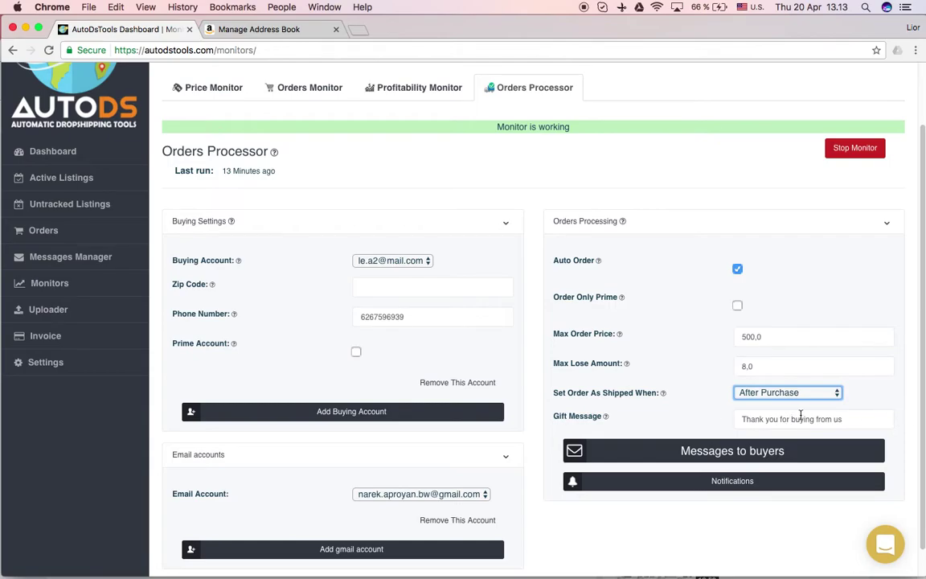
# - Examine the Gift Message text in the Orders Processing settings
pyautogui.click(860, 417)
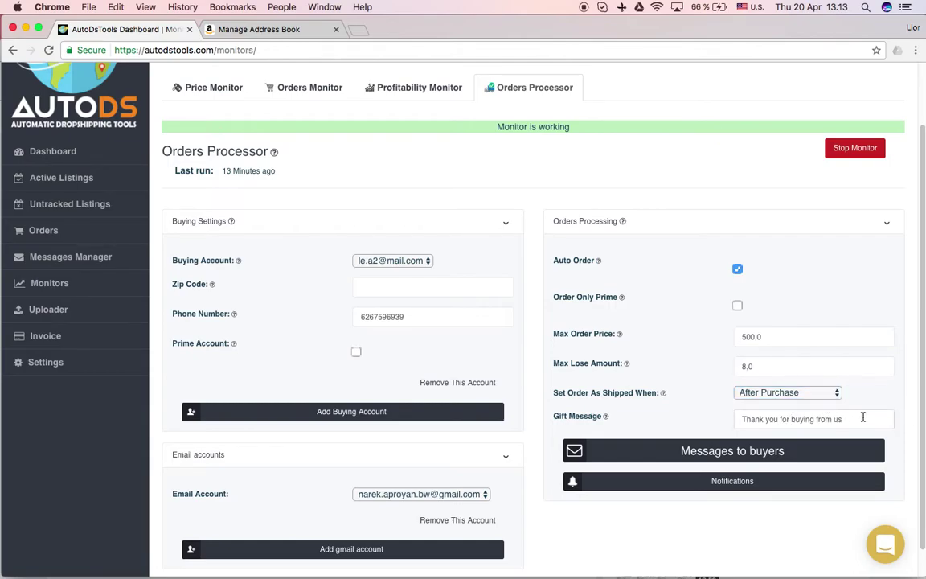
pyautogui.moveTo(862, 417); pyautogui.dragTo(738, 417)
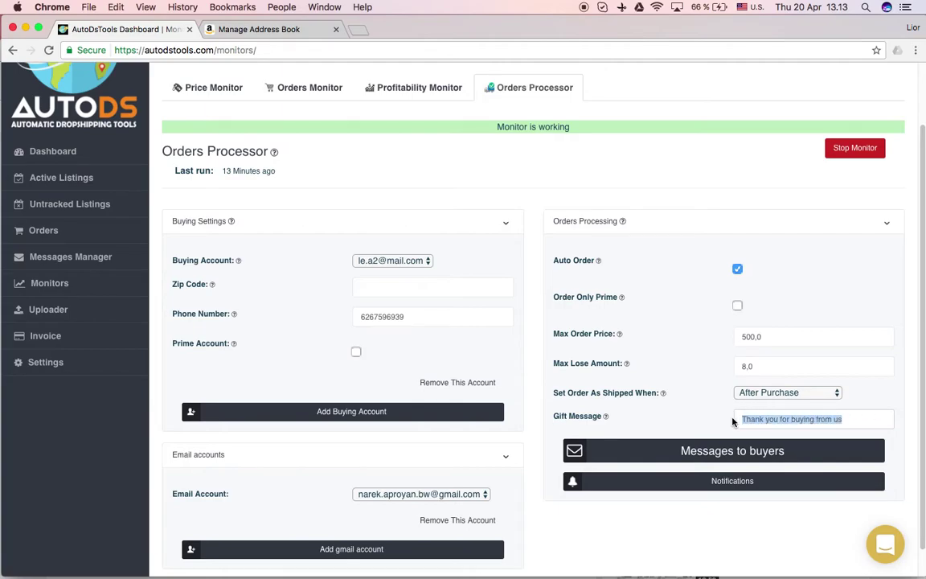
pyautogui.click(710, 424)
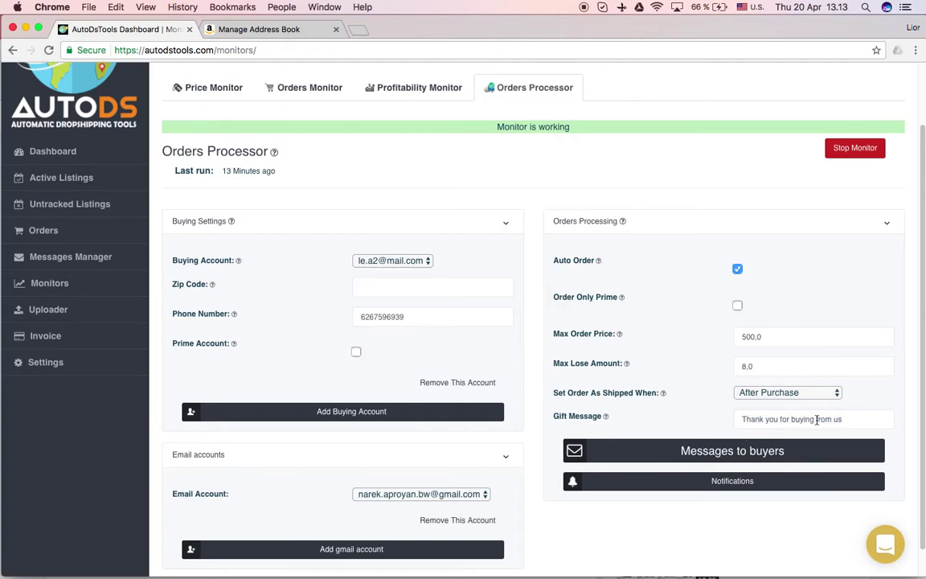
pyautogui.click(684, 423)
# - Open the After order success message in the buyer messages and review its subject line
pyautogui.click(726, 452)
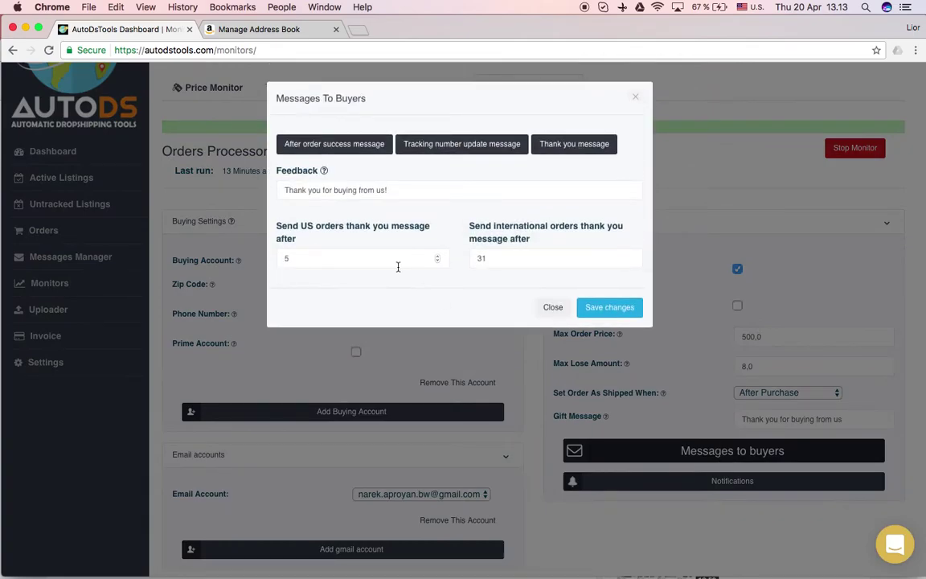
pyautogui.click(343, 146)
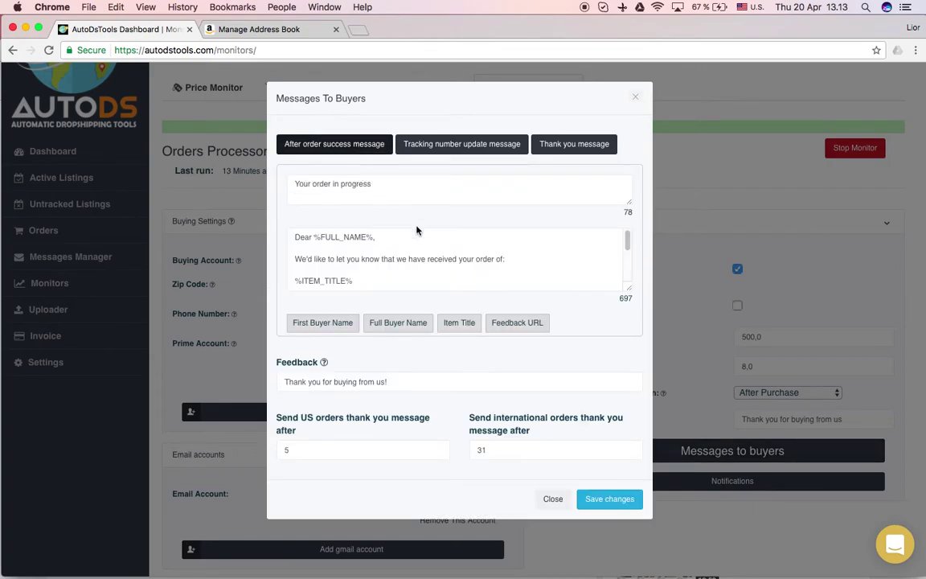
pyautogui.click(394, 183)
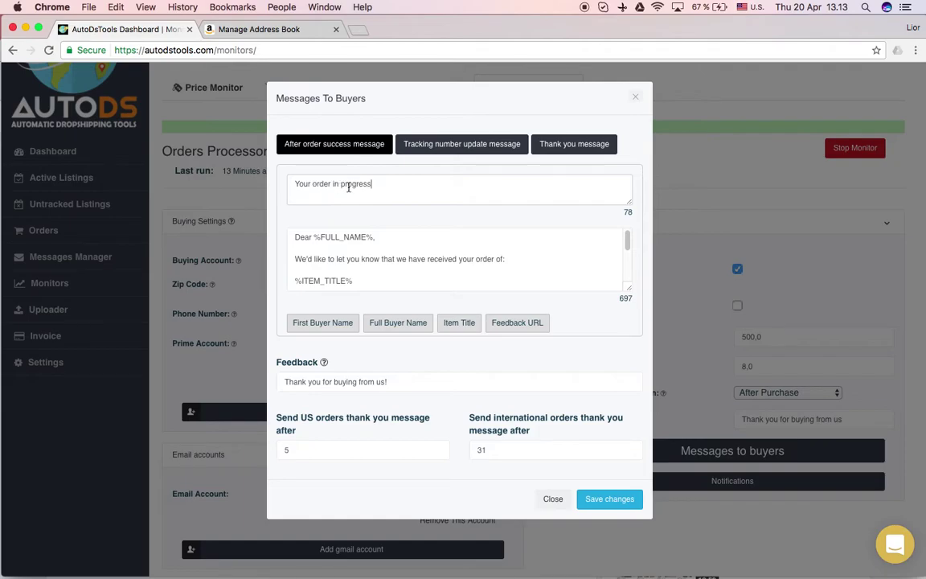
pyautogui.moveTo(313, 183); pyautogui.dragTo(372, 190)
pyautogui.click(372, 191)
# - Replace the full name placeholder in the message greeting with %FIRST_NAME%, followed by a line break
pyautogui.moveTo(320, 238); pyautogui.dragTo(373, 241)
pyautogui.press('BackSpace')
pyautogui.press('Delete')
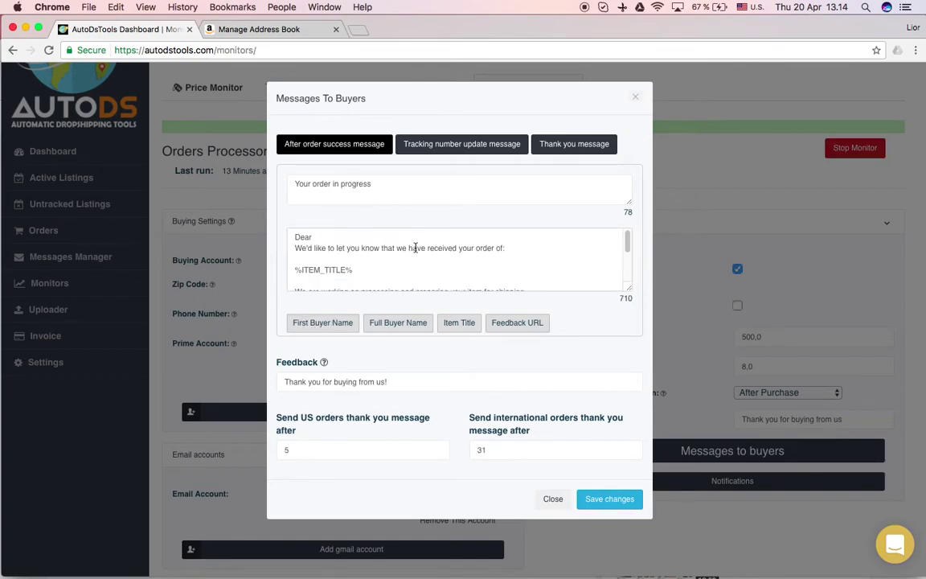
pyautogui.click(322, 324)
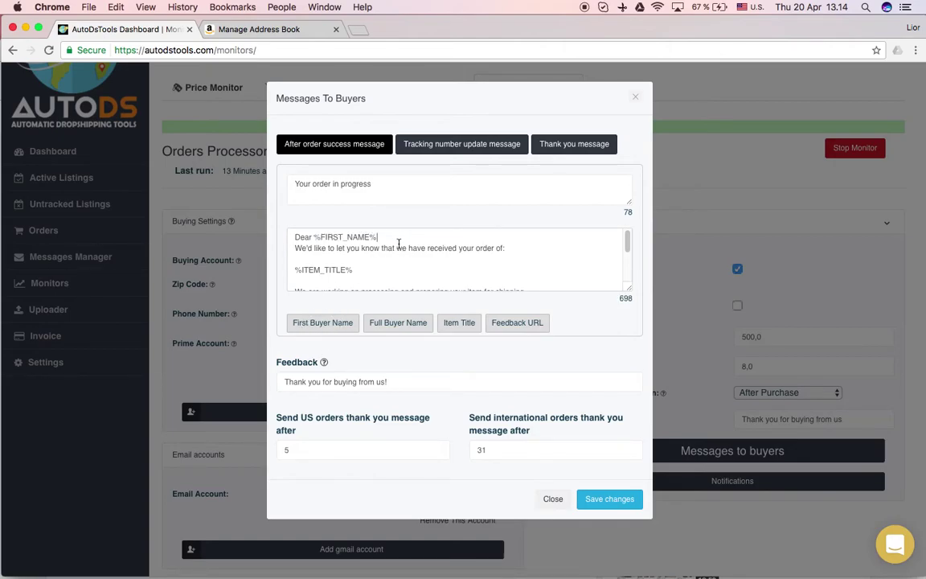
pyautogui.click(397, 238)
pyautogui.press('Return')
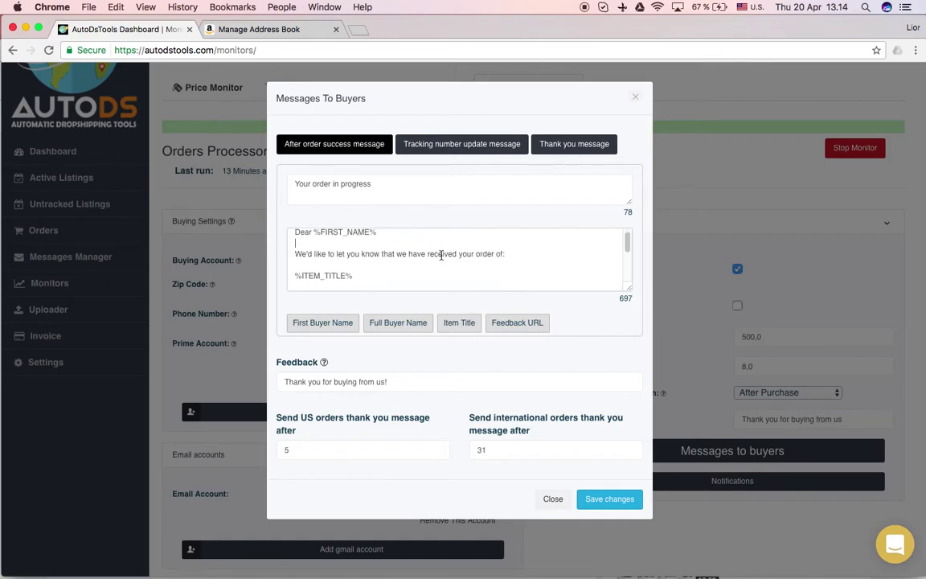
# - Replace the item title placeholder in the message body with a newly inserted %ITEM_TITLE%, followed by a line break
pyautogui.scroll(-1, 440, 252)
pyautogui.moveTo(353, 254); pyautogui.dragTo(291, 254)
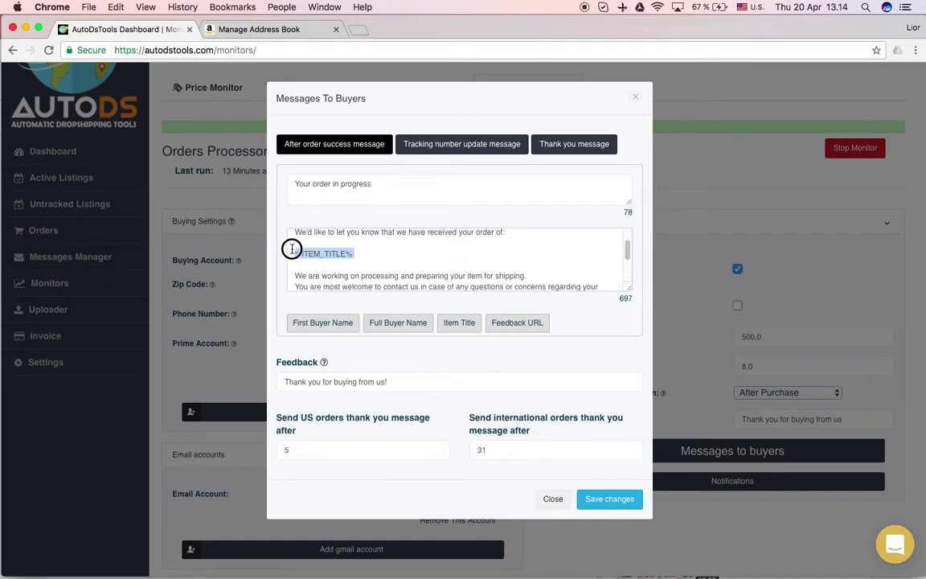
pyautogui.click(459, 325)
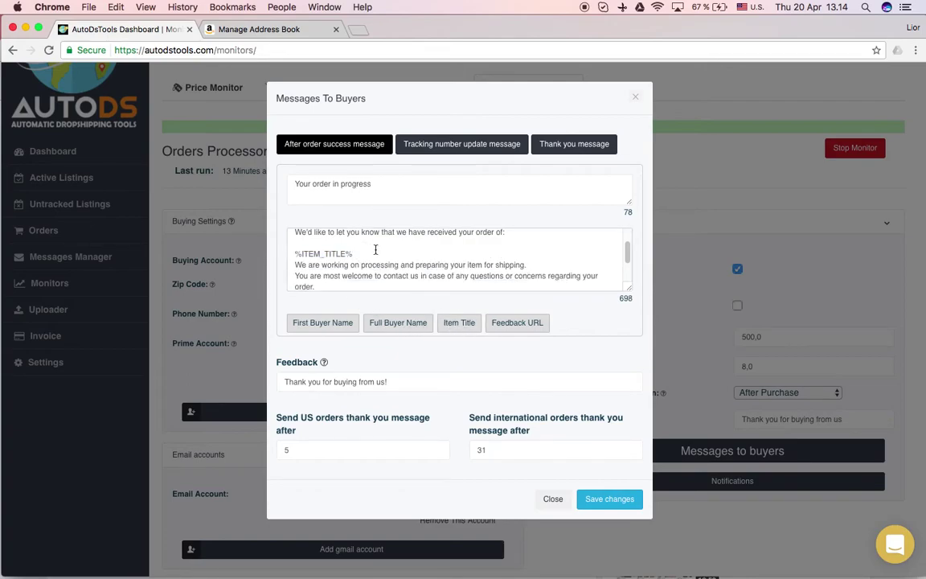
pyautogui.press('Return')
pyautogui.scroll(-1, 423, 256)
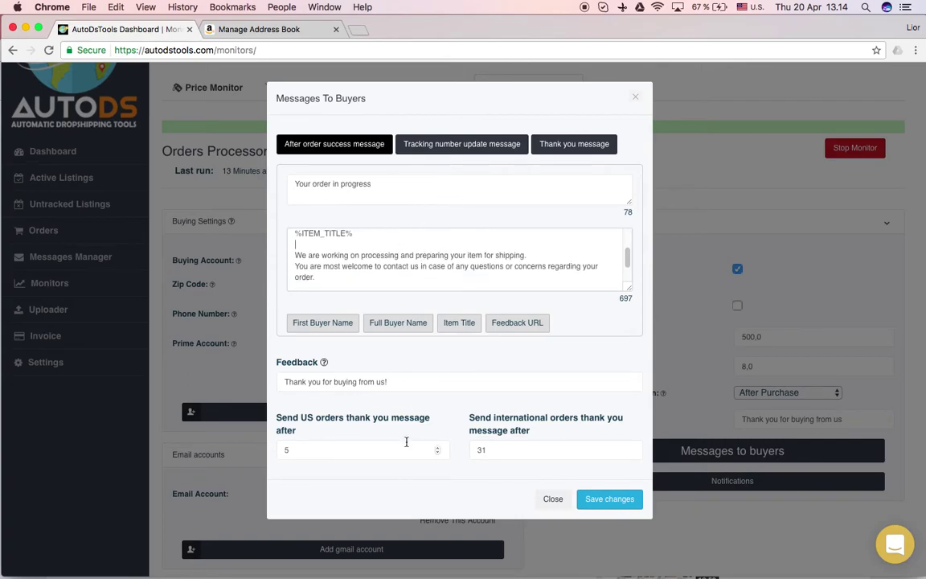
# - Examine the Feedback text in the buyer messages settings
pyautogui.click(402, 382)
pyautogui.moveTo(419, 382); pyautogui.dragTo(288, 385)
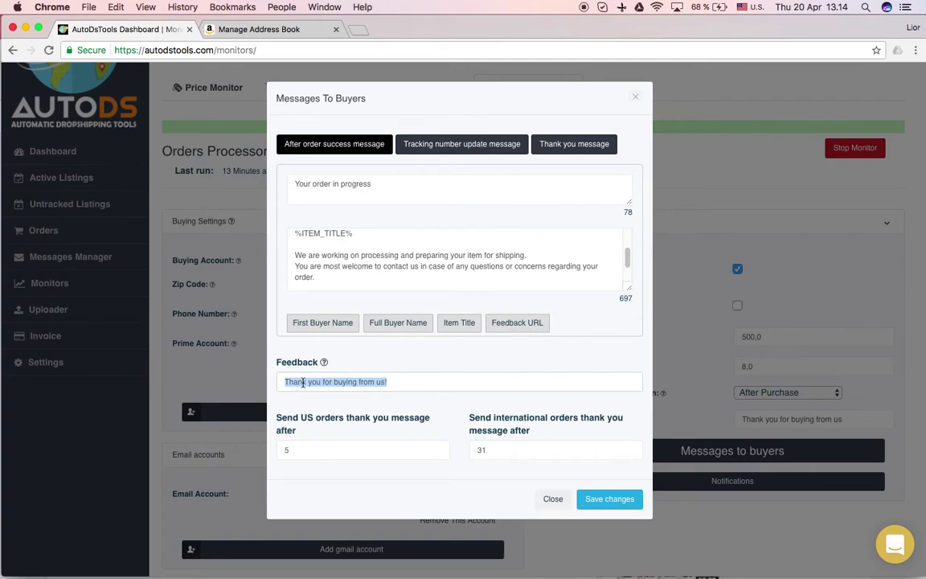
pyautogui.click(406, 382)
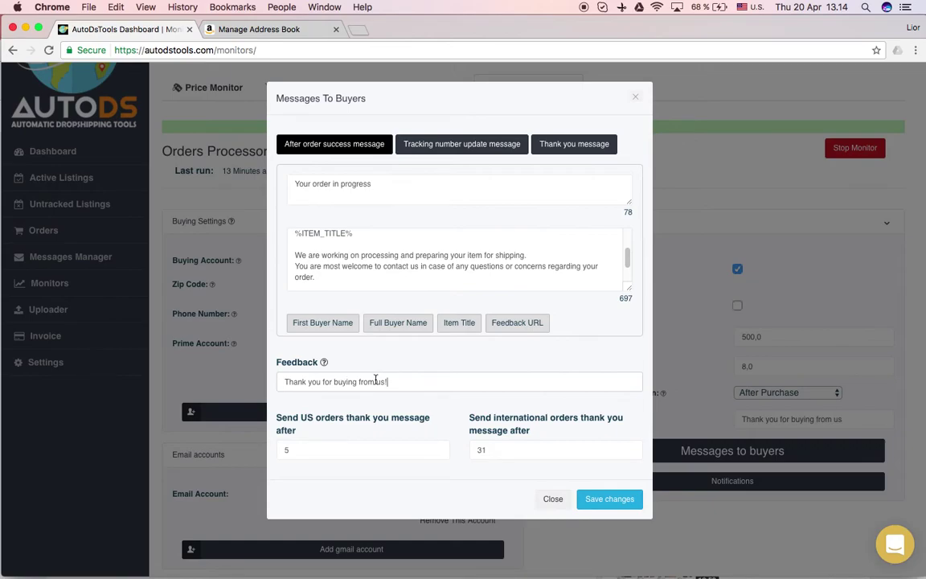
pyautogui.click(407, 381)
pyautogui.moveTo(407, 381); pyautogui.dragTo(282, 381)
pyautogui.click(365, 382)
# - Review the delays for sending the thank you message on US orders and on international orders
pyautogui.click(311, 457)
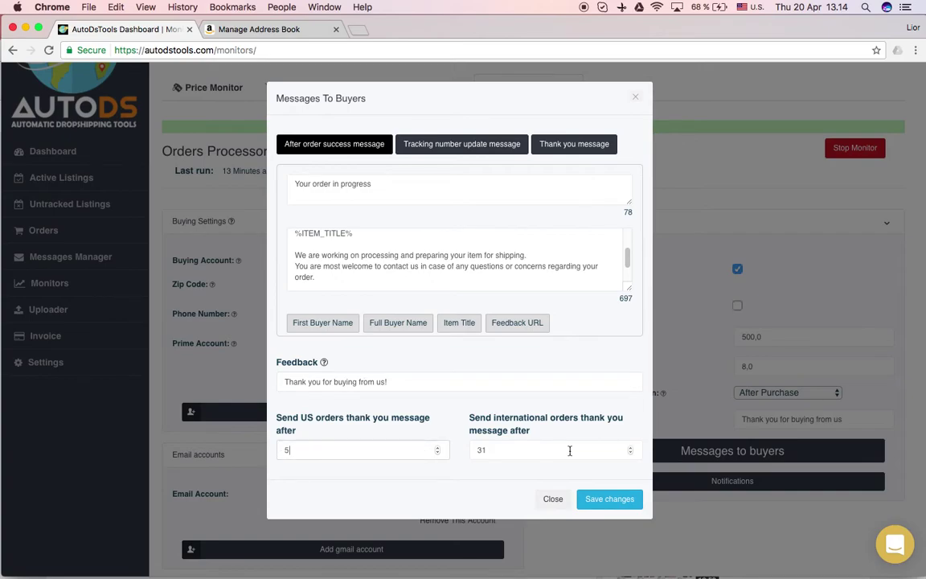
pyautogui.click(511, 455)
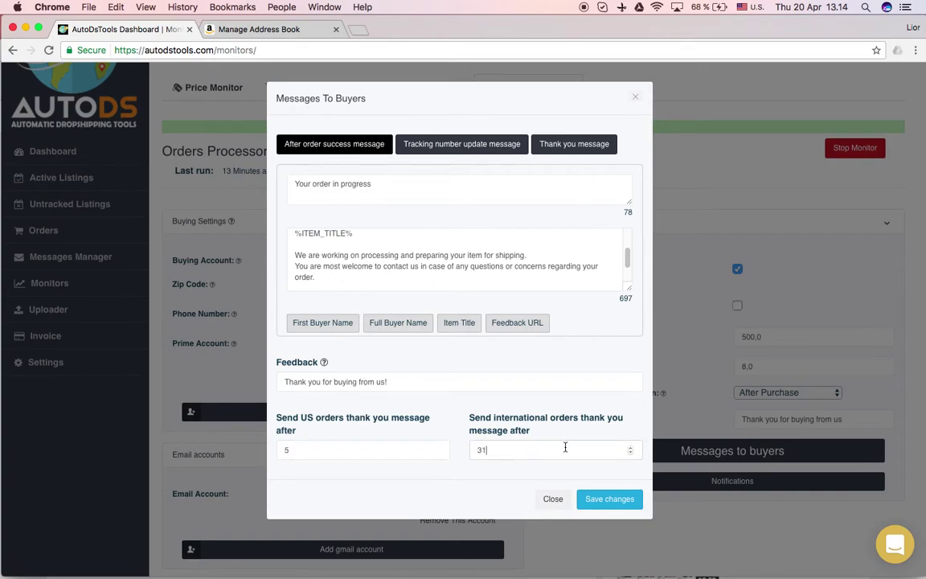
pyautogui.moveTo(519, 455); pyautogui.dragTo(471, 450)
pyautogui.click(521, 450)
# - View the Tracking number update message and insert the %FEEDBACK_URL% placeholder into the body of the Thank you message
pyautogui.click(450, 147)
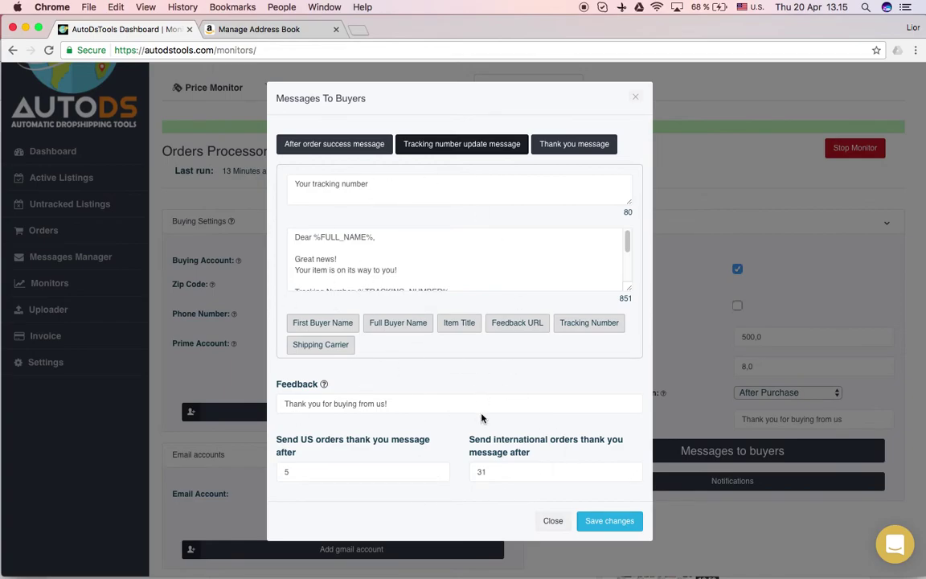
pyautogui.click(589, 146)
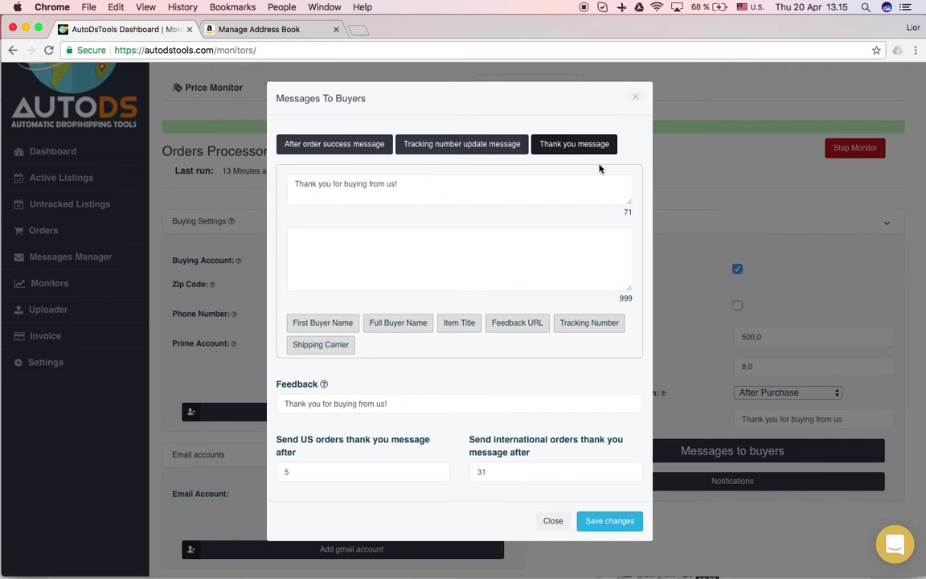
pyautogui.click(331, 259)
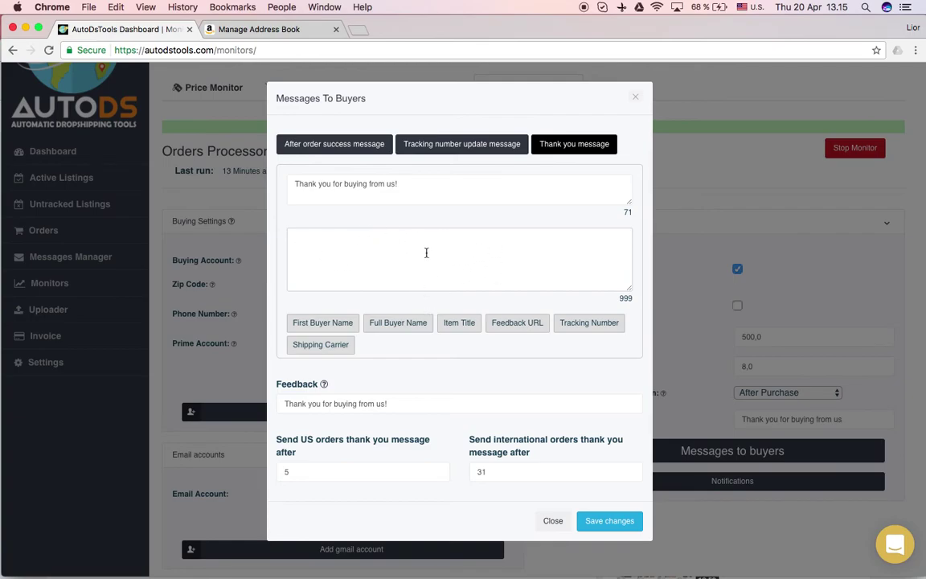
pyautogui.click(514, 326)
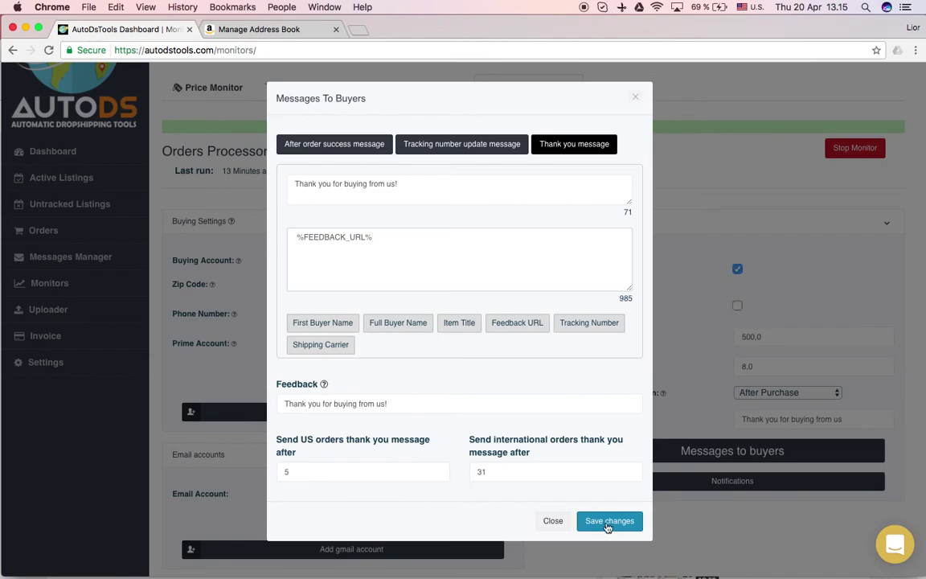
pyautogui.click(549, 522)
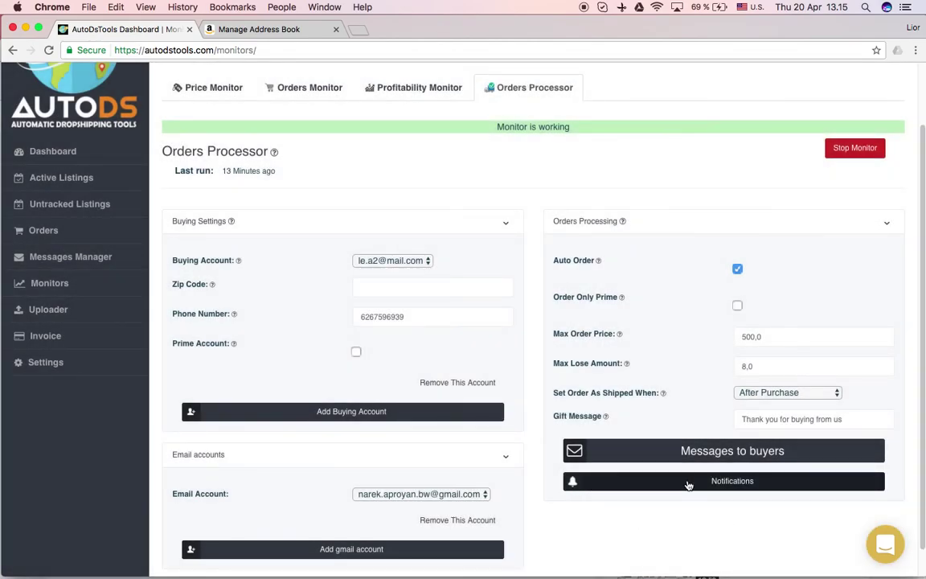
# - Open the Notifications settings, review the email alert options and the notifications email field, and close them without changes
pyautogui.click(712, 488)
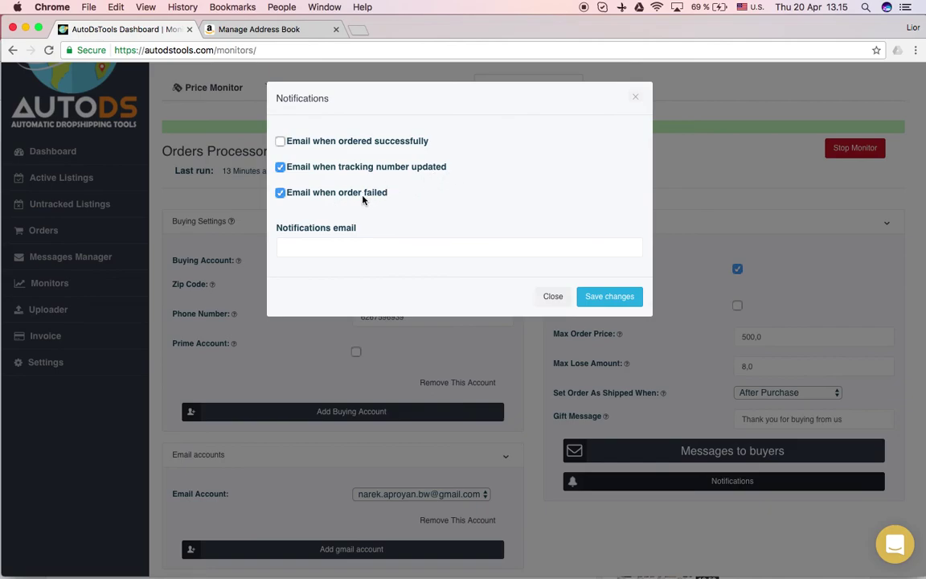
pyautogui.click(330, 249)
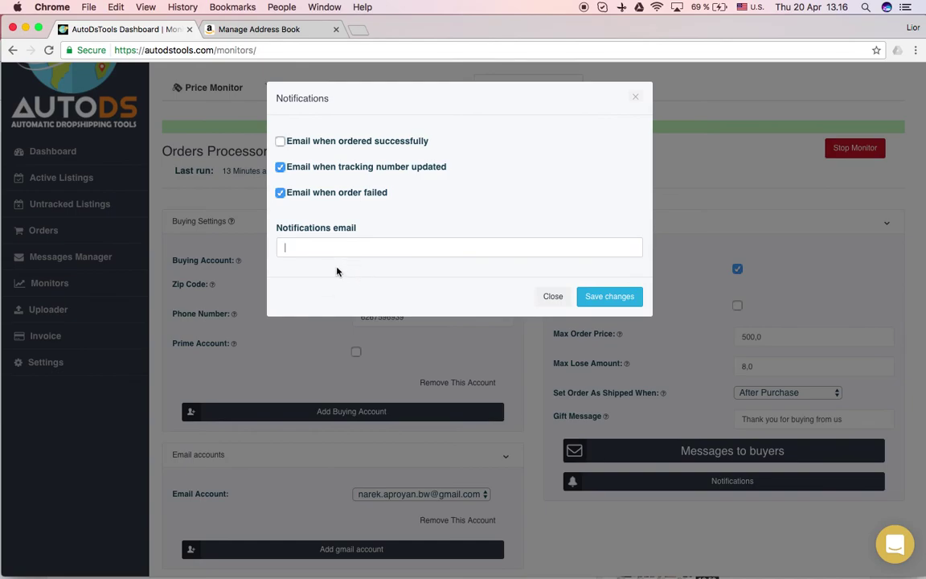
pyautogui.click(544, 298)
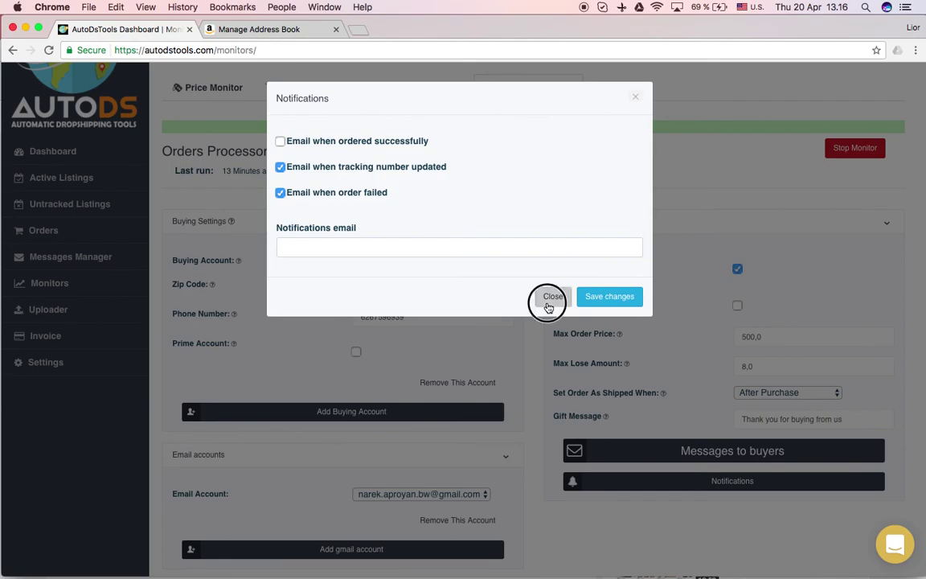
# - Look over the Buying Settings, Email accounts and Orders Processing sections, including the save and cancel controls below them
pyautogui.scroll(-1, 732, 241)
pyautogui.scroll(1, 691, 281)
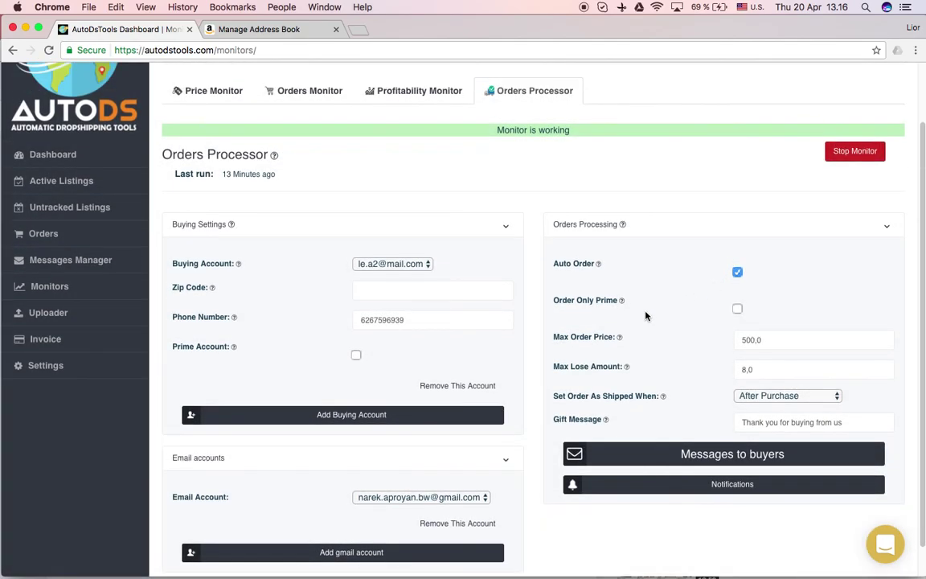
pyautogui.scroll(-1, 647, 316)
pyautogui.scroll(3, 563, 309)
pyautogui.scroll(-1, 566, 305)
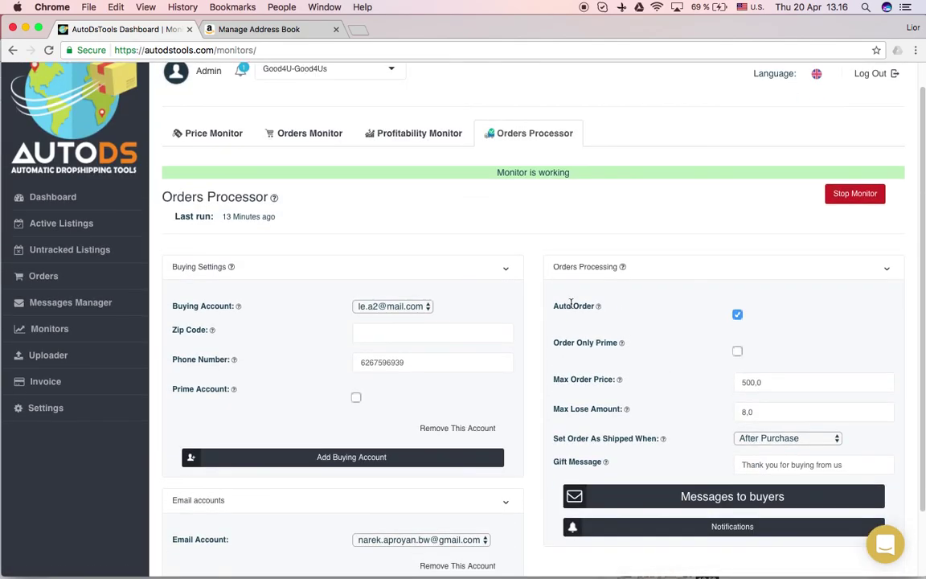
pyautogui.scroll(-3, 530, 418)
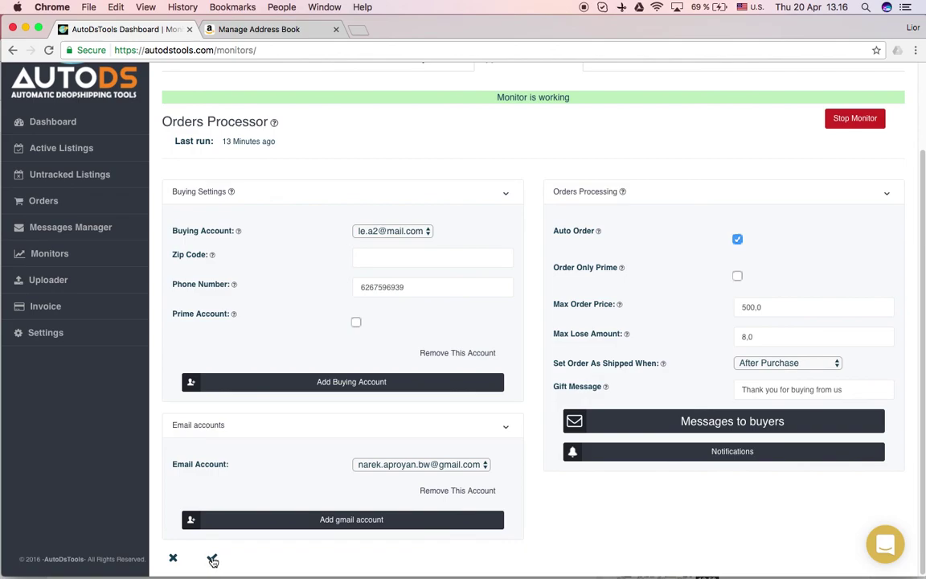
pyautogui.scroll(3, 330, 530)
pyautogui.scroll(-1, 334, 531)
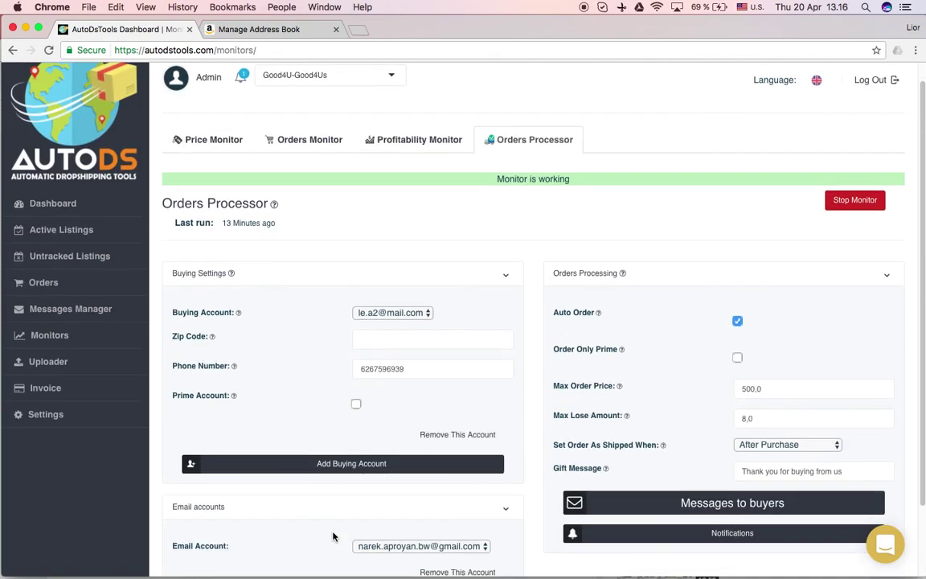